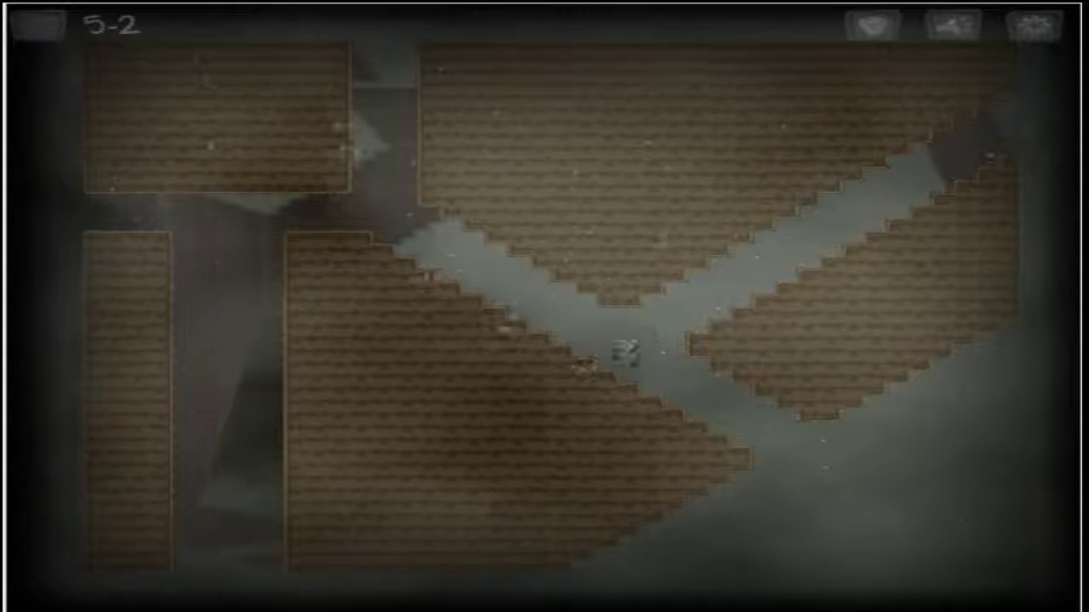
Climb the diagonal staircase to the upper-left ledge, then descend until the level rotates.
{"action": "key", "text": "Left"}
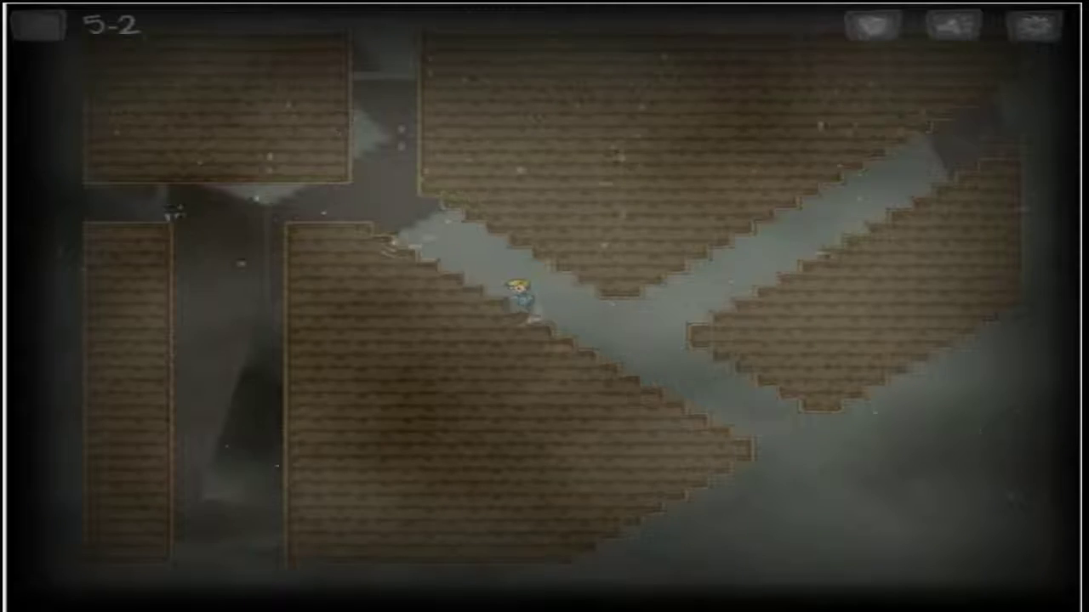
{"action": "key", "text": "Left"}
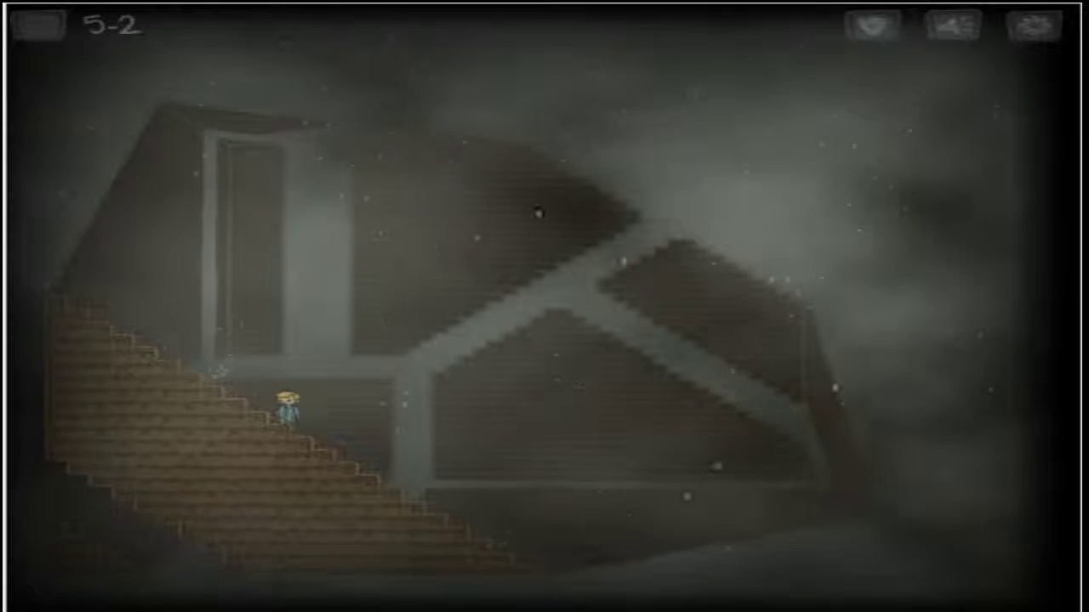
{"action": "key", "text": "Right"}
{"action": "key", "text": "Right"}
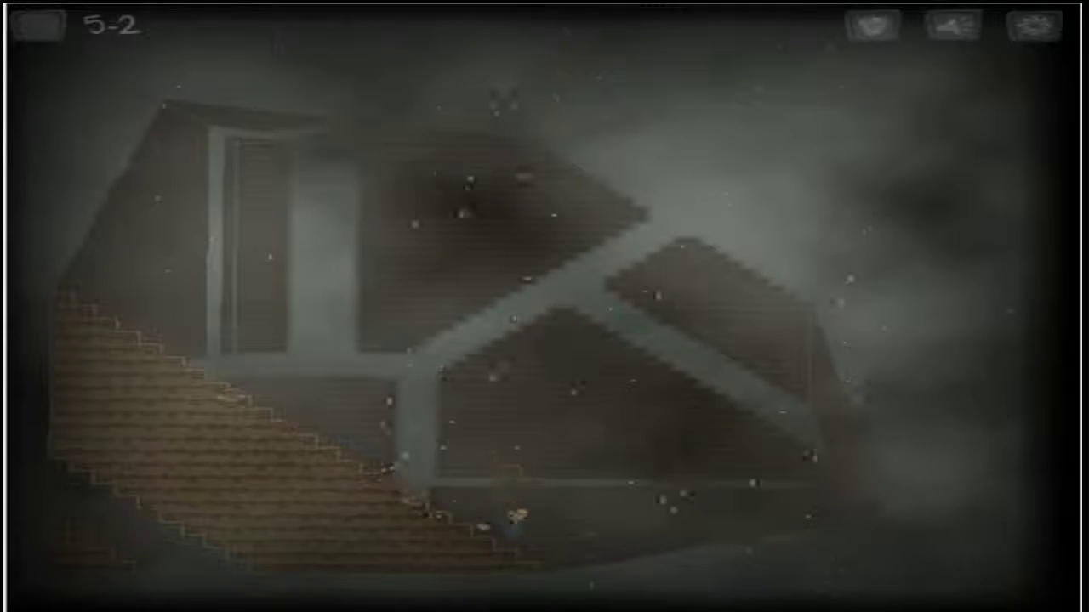
{"action": "key", "text": "Right"}
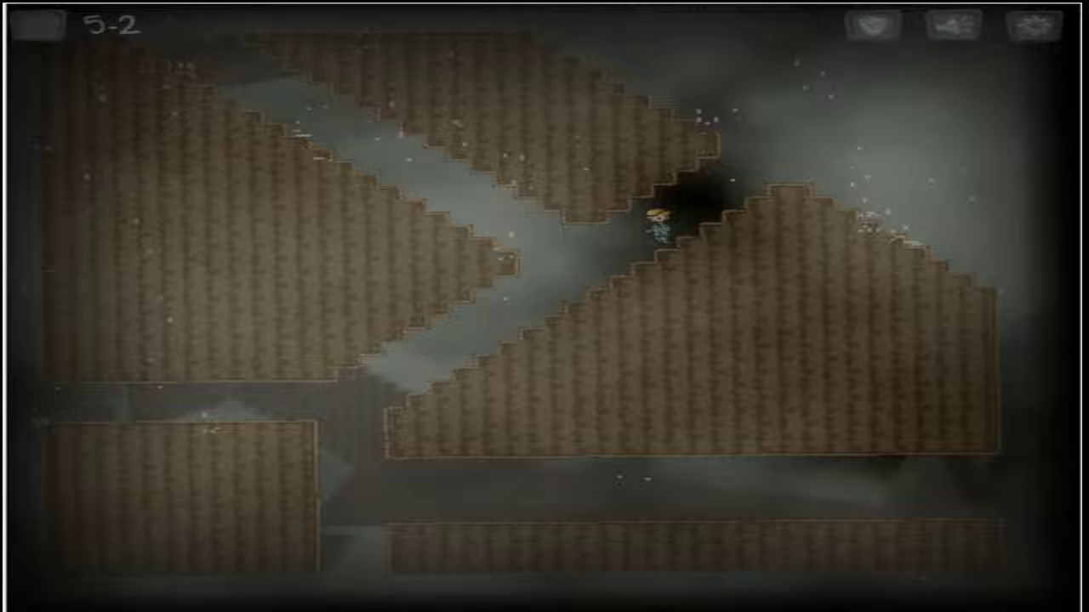
{"action": "key", "text": "Left"}
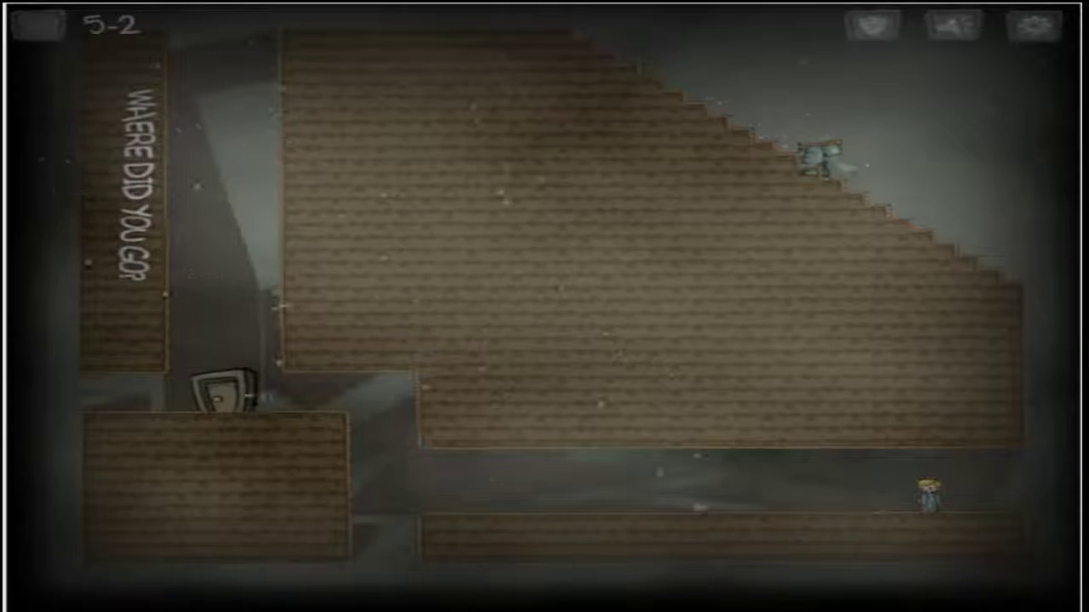
Walk down-left along the staircase and left through the bottom corridor.
{"action": "key", "text": "Left"}
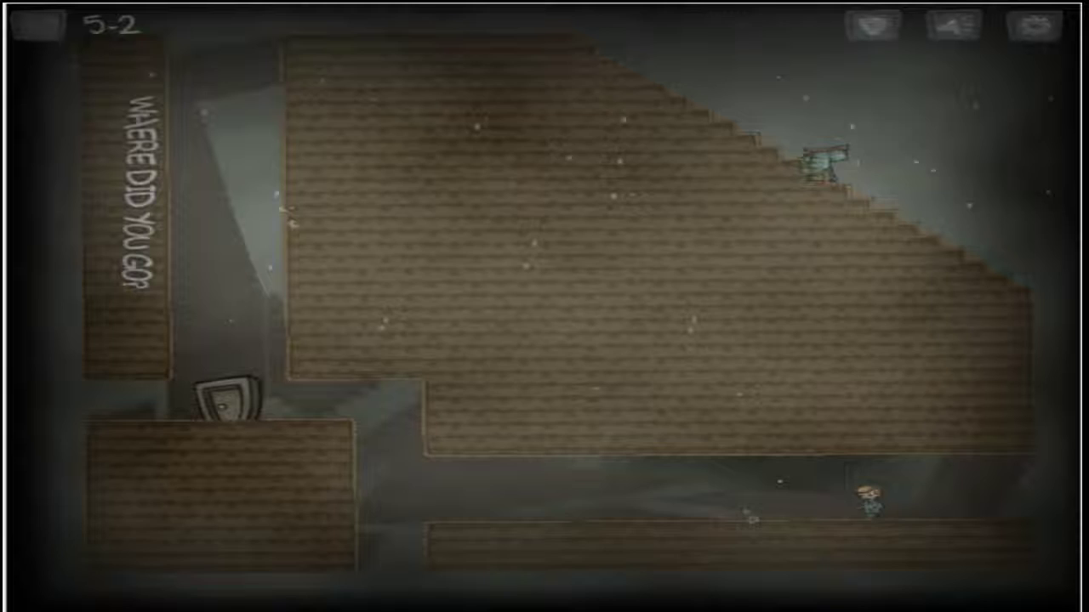
{"action": "key", "text": "Left"}
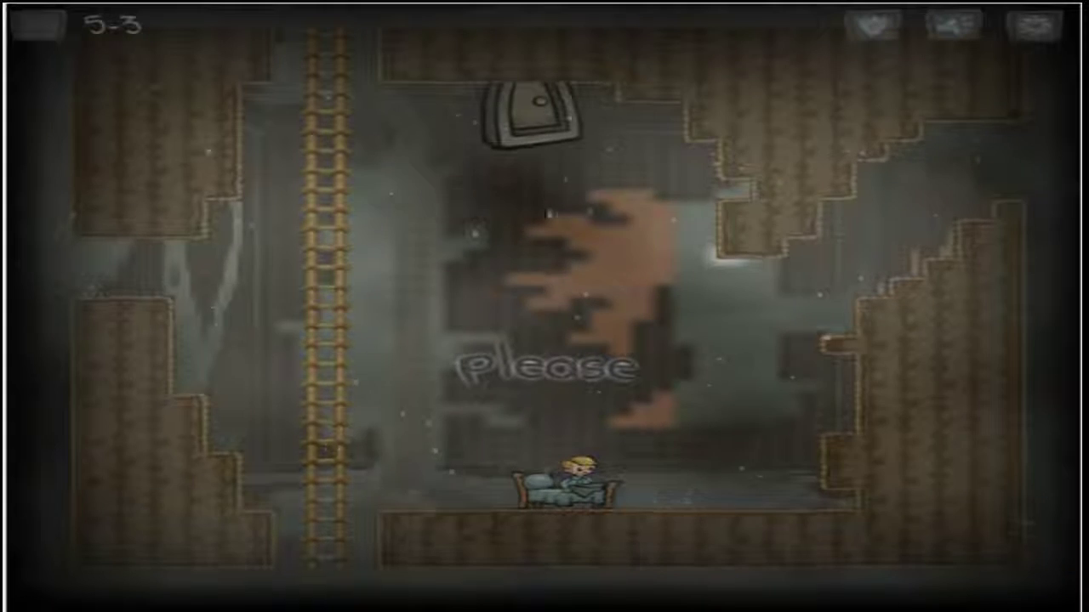
Get out of bed, walk across the bedroom and back, jump, then lie down again.
{"action": "key", "text": "Right"}
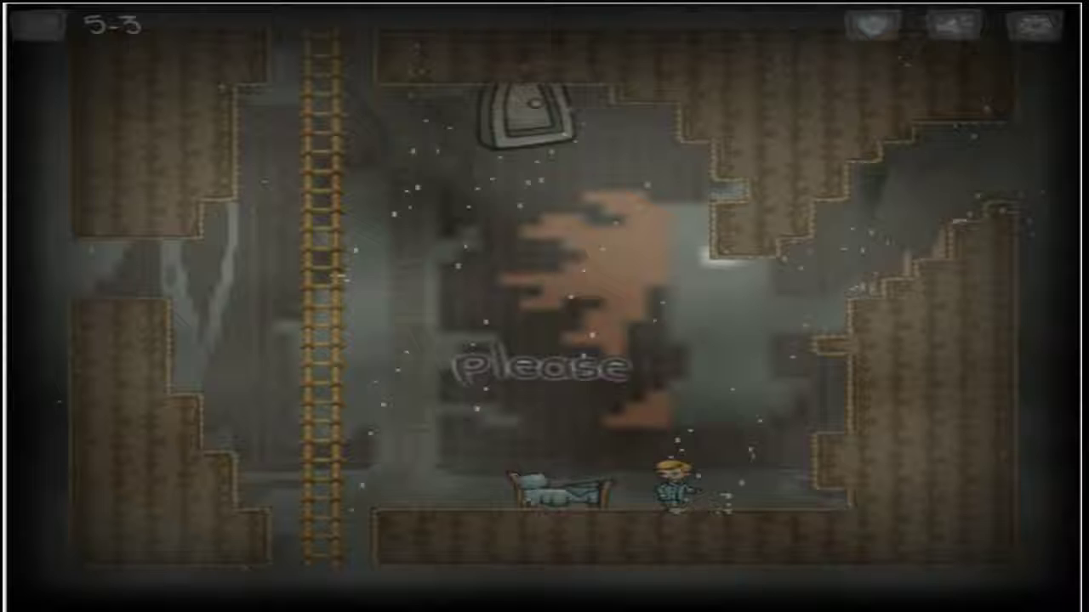
{"action": "key", "text": "Left"}
{"action": "key", "text": "Left"}
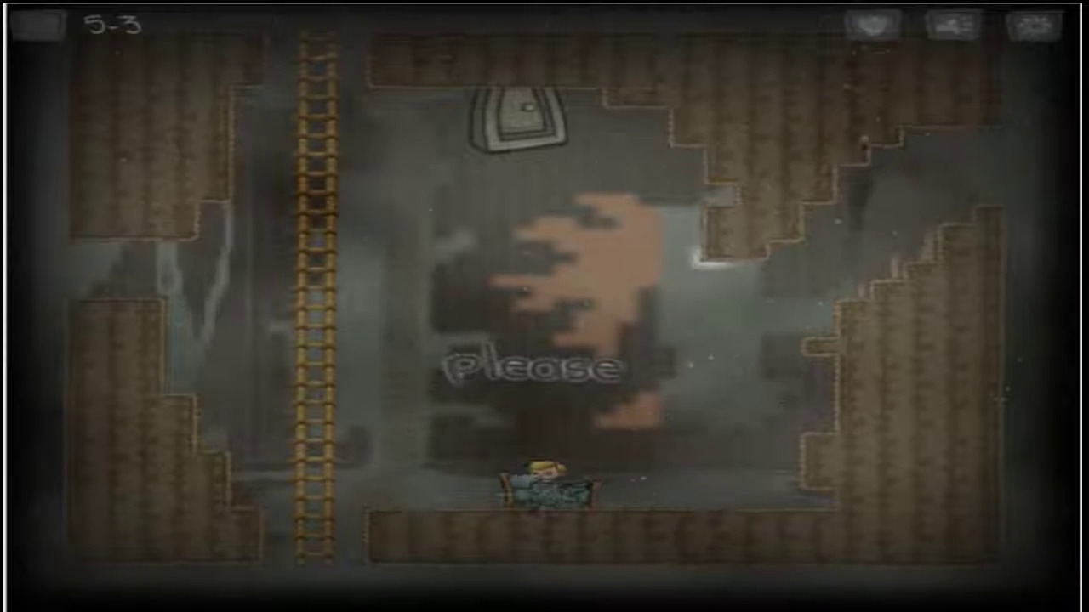
{"action": "key", "text": "Up"}
{"action": "key", "text": "Left"}
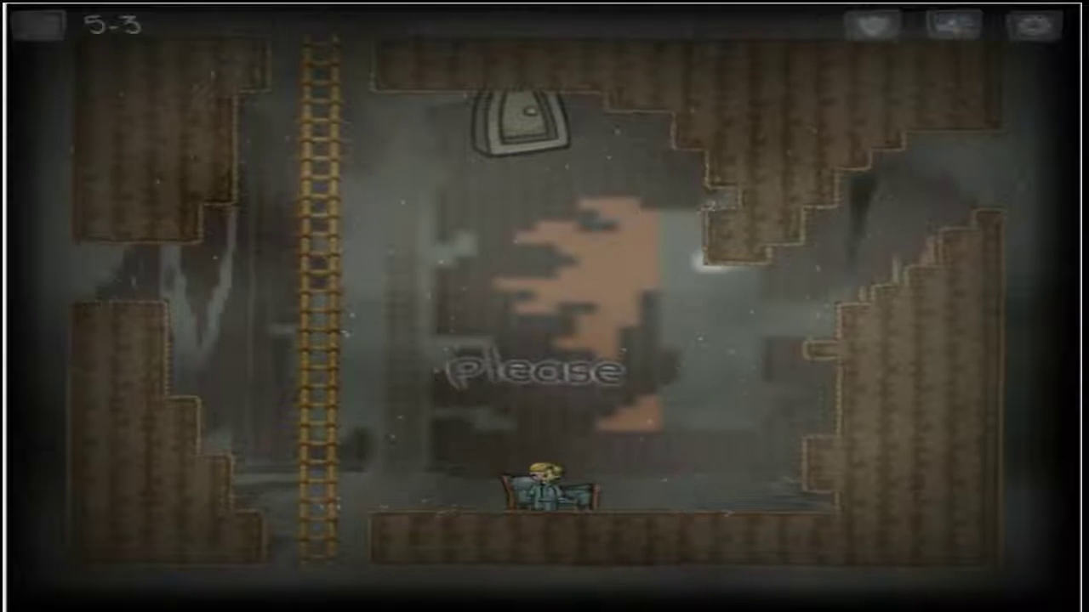
{"action": "key", "text": "Down"}
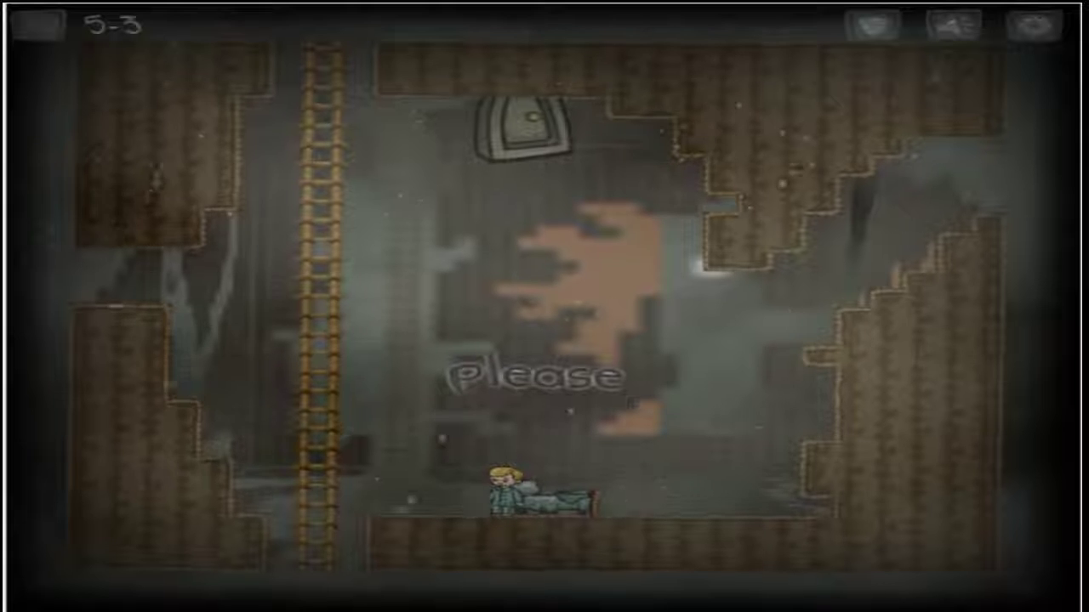